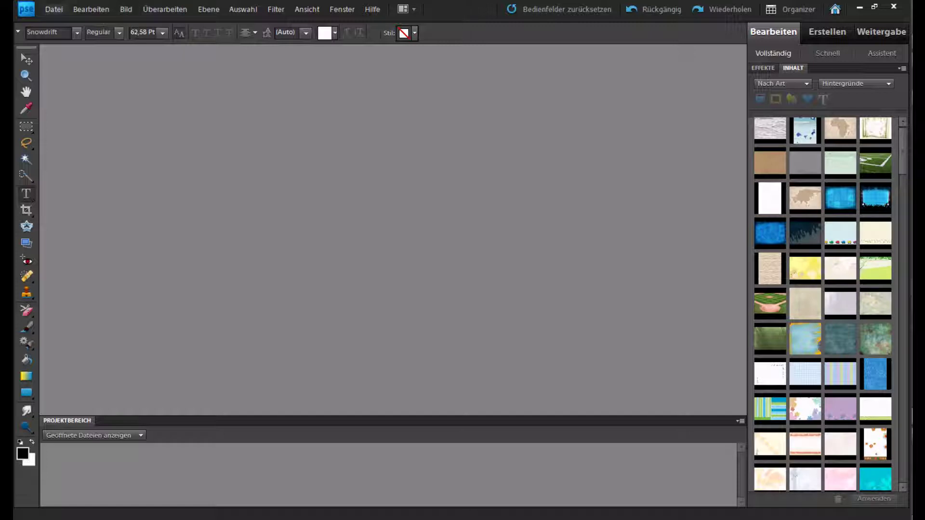
Create a new blank image named 'Hintergurnd' with the Film & Video NTSC DV 720×480 preset
click(54, 9)
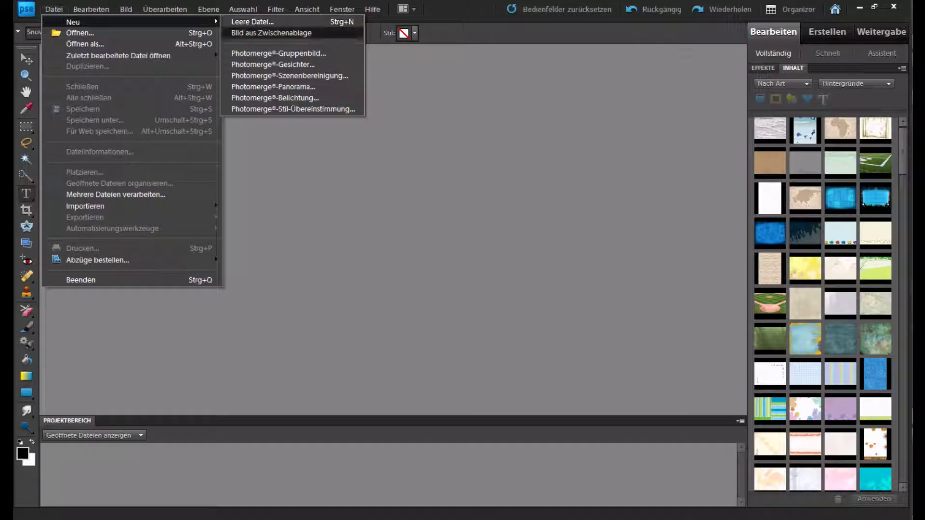
key(Return)
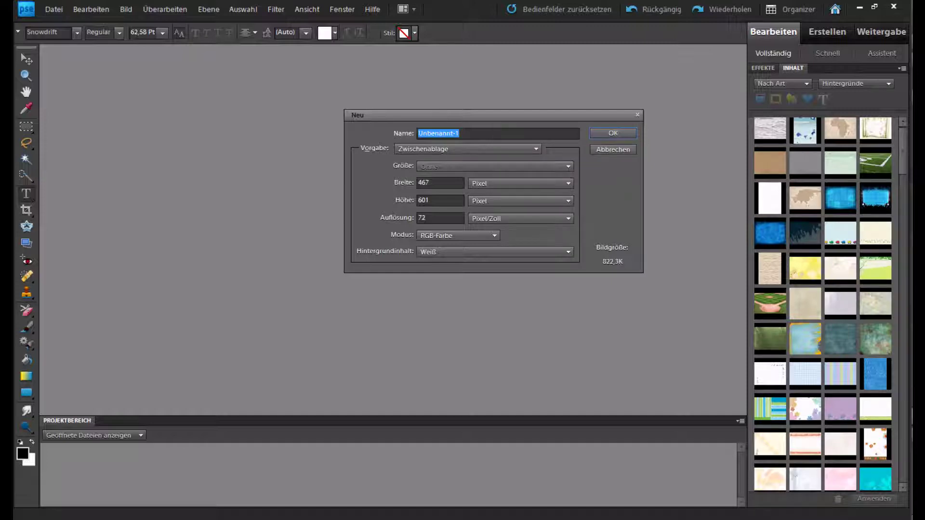
text(Hintergurnd)
click(467, 149)
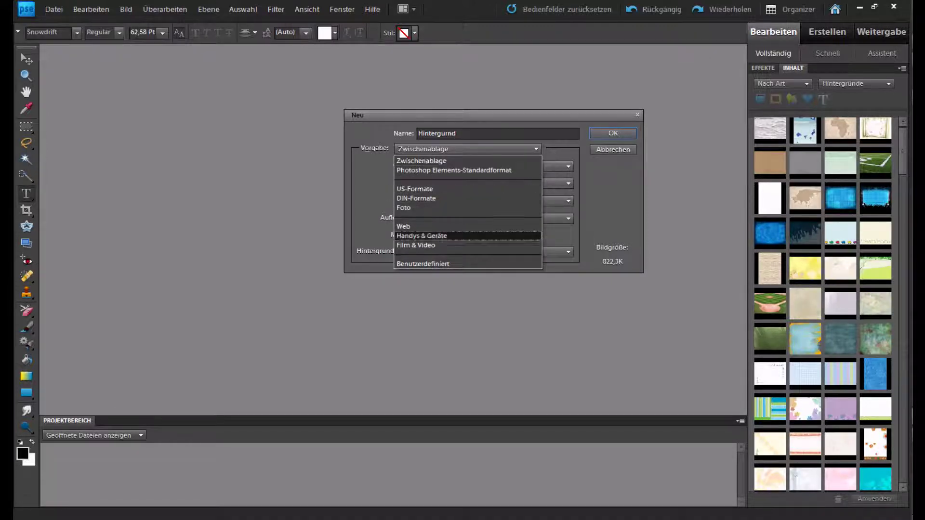
key(Down)
key(Return)
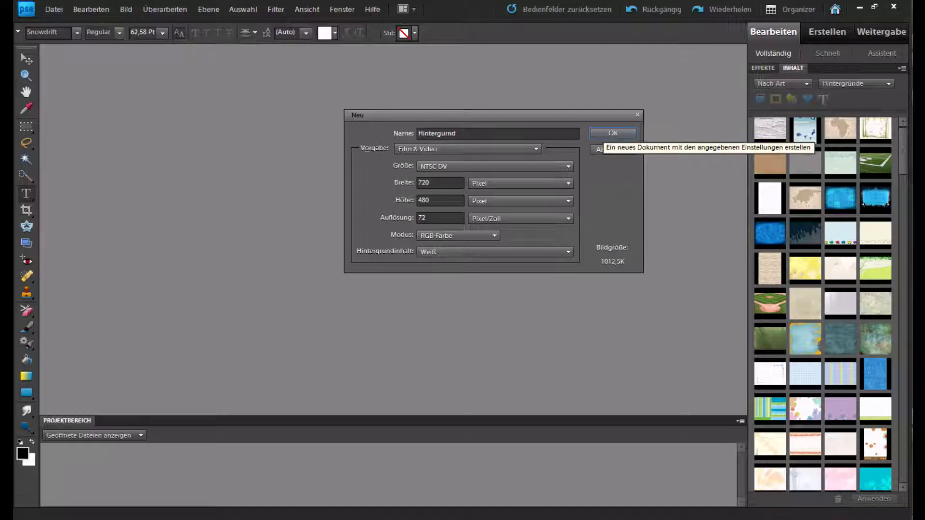
click(613, 133)
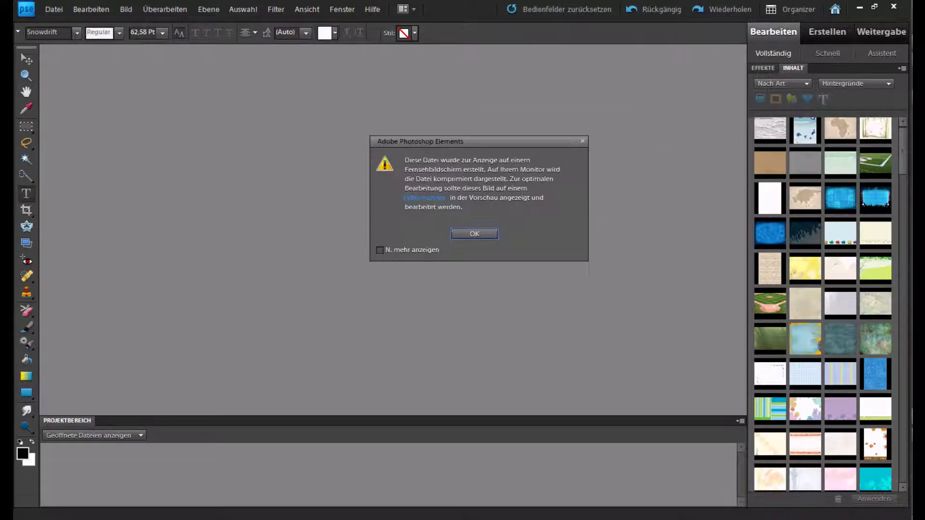
Dismiss the TV display warning and fill the Hintergurnd canvas with black using the Paint Bucket
key(Return)
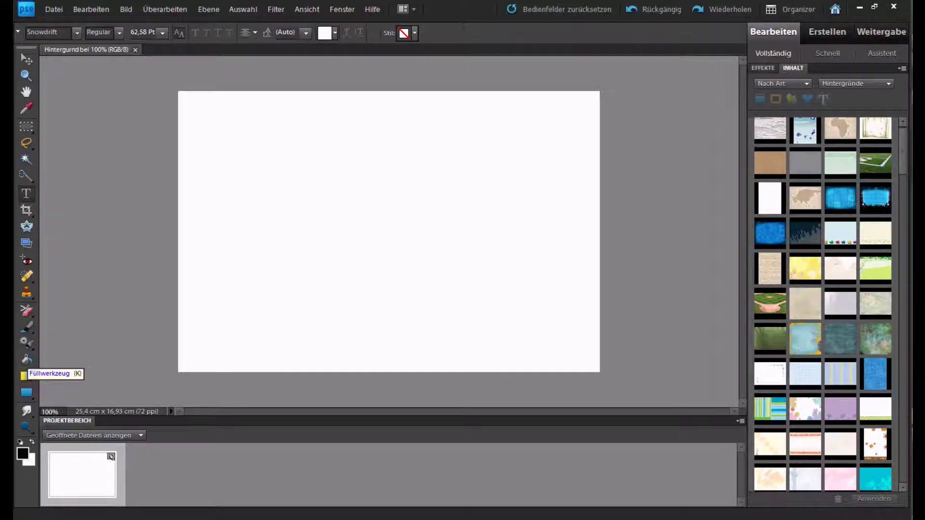
click(27, 360)
click(388, 231)
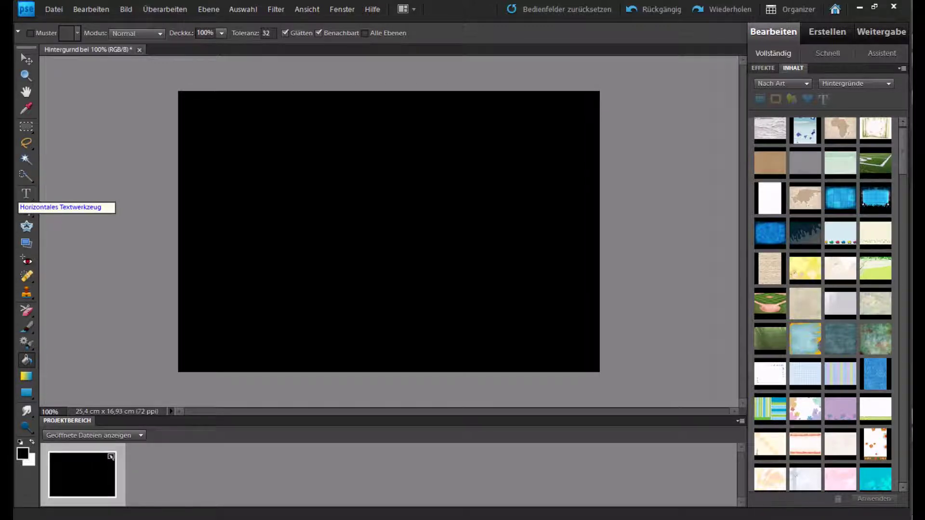
click(26, 193)
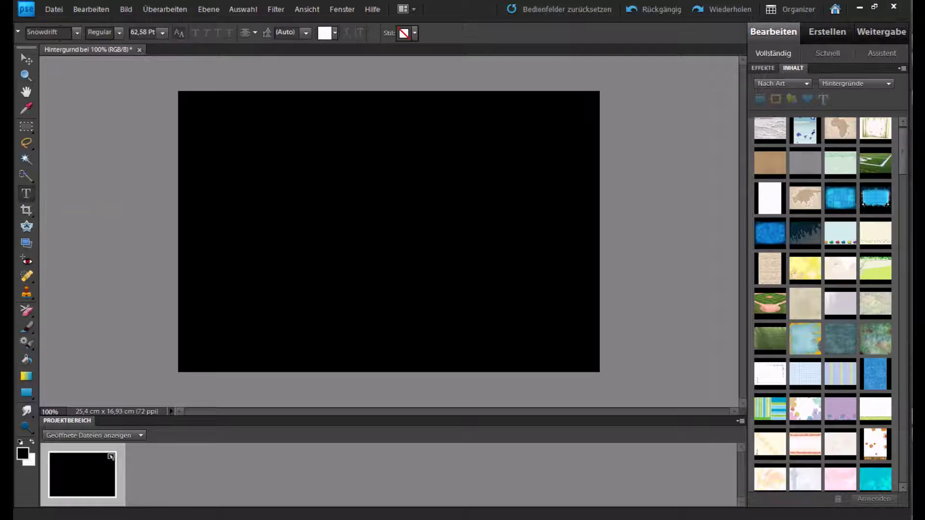
Draw a text box across the canvas centre and enter the white word 'deluxe'
drag(240, 82, 806, 232)
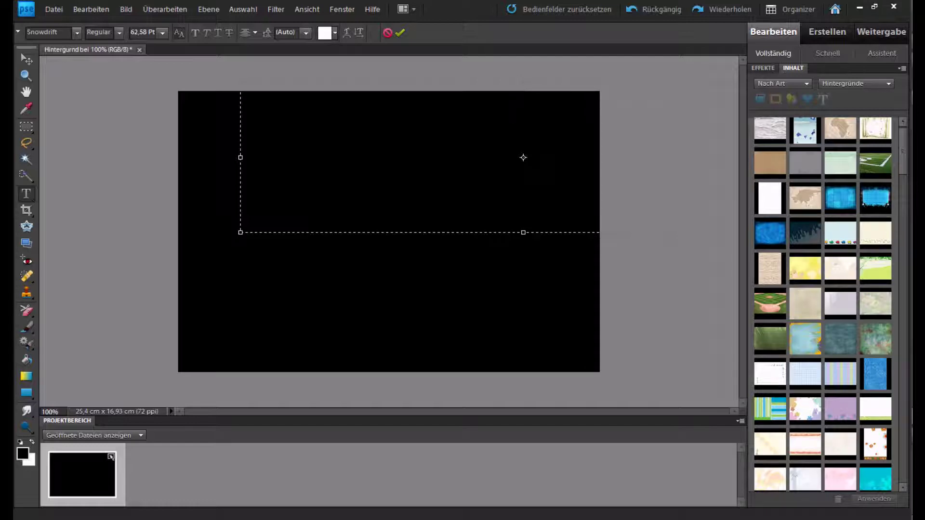
text(del)
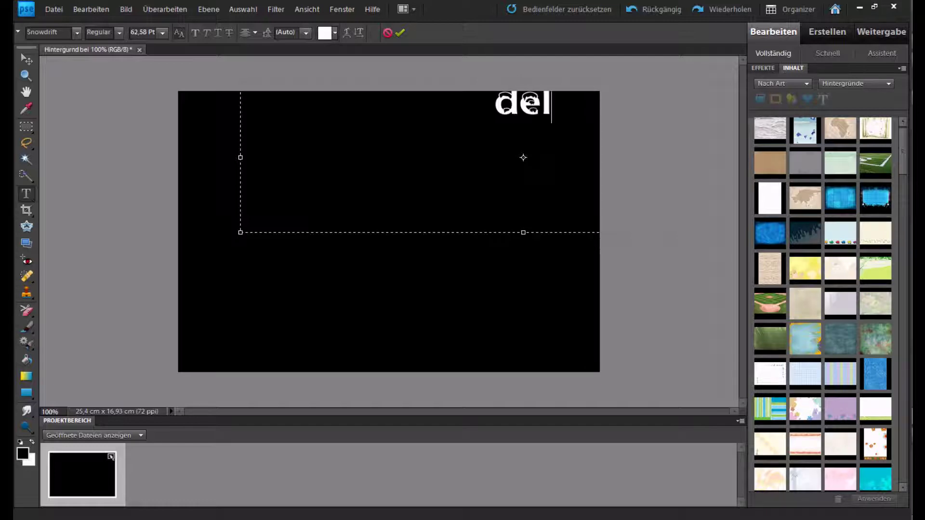
text(uxe)
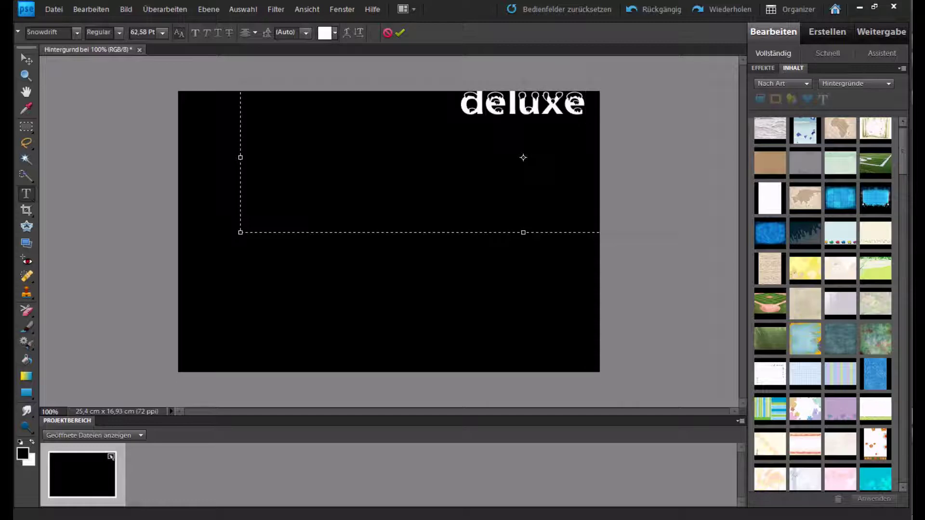
key(ctrl+Return)
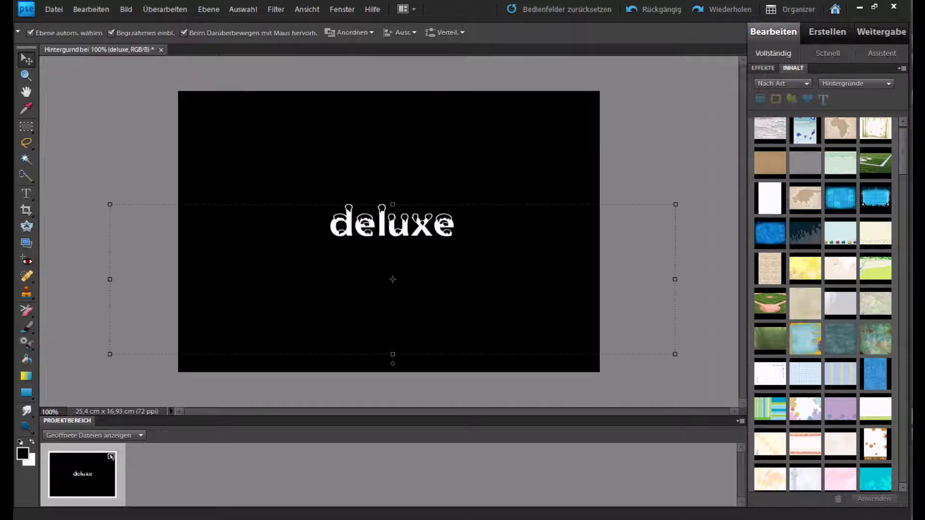
double_click(392, 223)
Select all of the deluxe text and apply the Terminator Two font
click(454, 224)
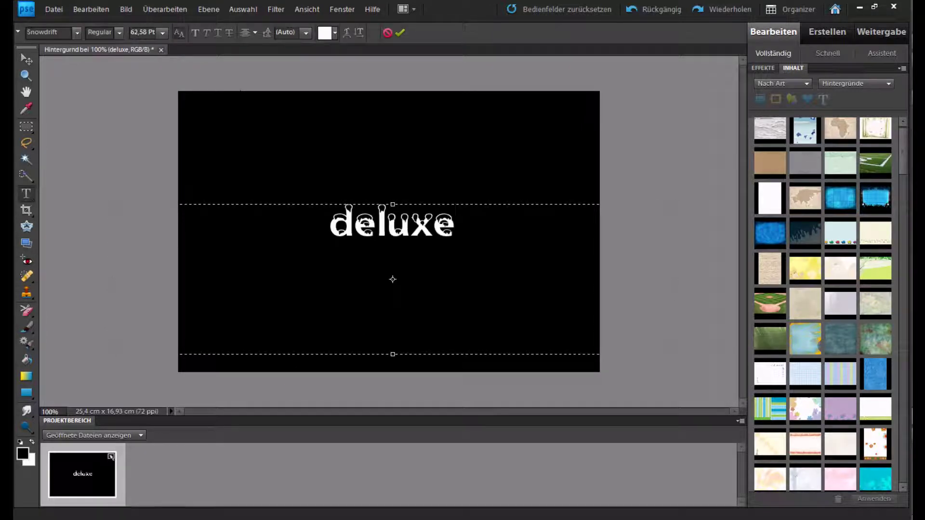
key(ctrl+a)
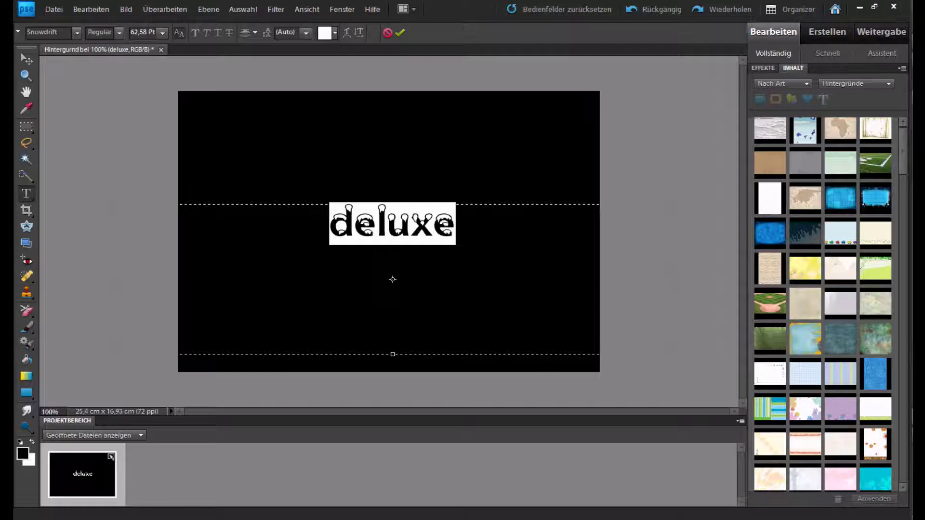
key(alt+d)
key(Escape)
click(76, 32)
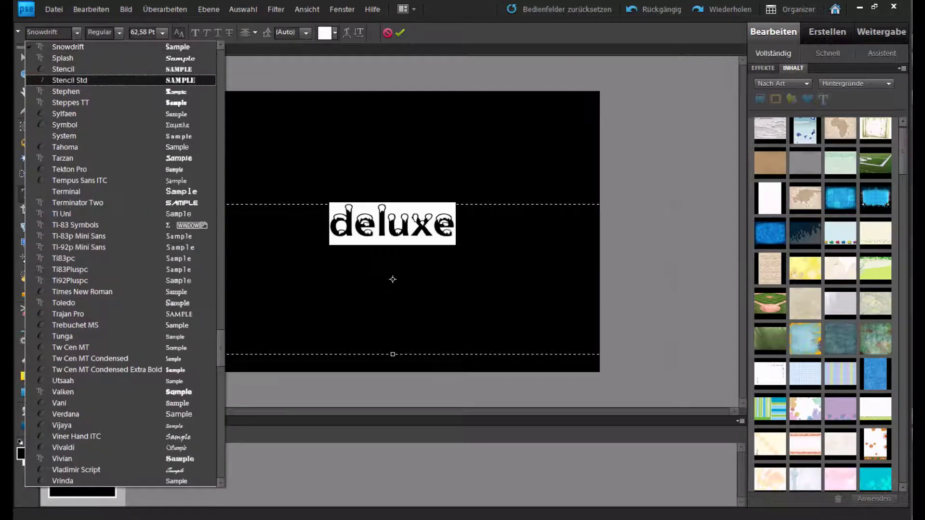
key(Return)
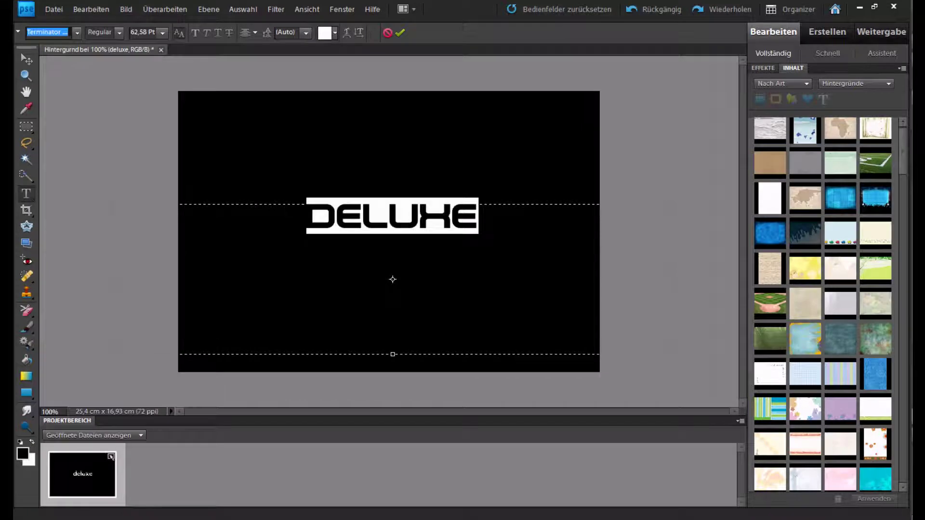
Browse further up the font list and confirm another font for the text
key(alt+Down)
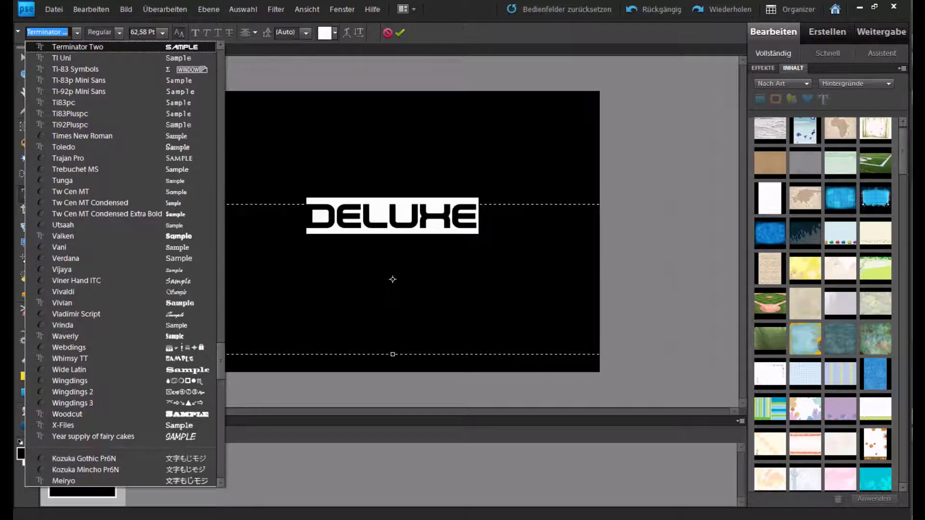
scroll(393, 280, up, 5)
scroll(393, 279, up, 1)
scroll(392, 279, up, 2)
scroll(393, 279, up, 2)
scroll(392, 280, up, 1)
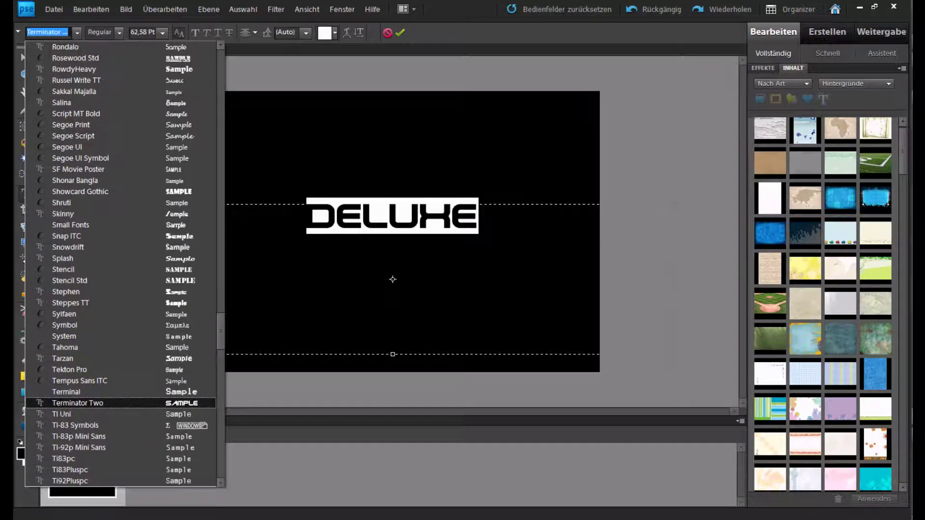
scroll(393, 279, up, 1)
scroll(392, 279, up, 1)
scroll(392, 279, up, 1)
scroll(393, 279, up, 3)
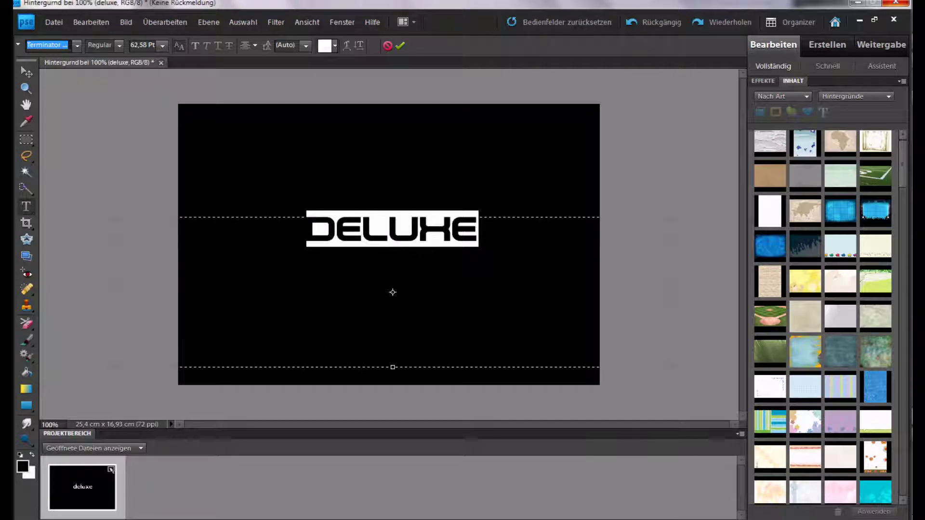
key(Return)
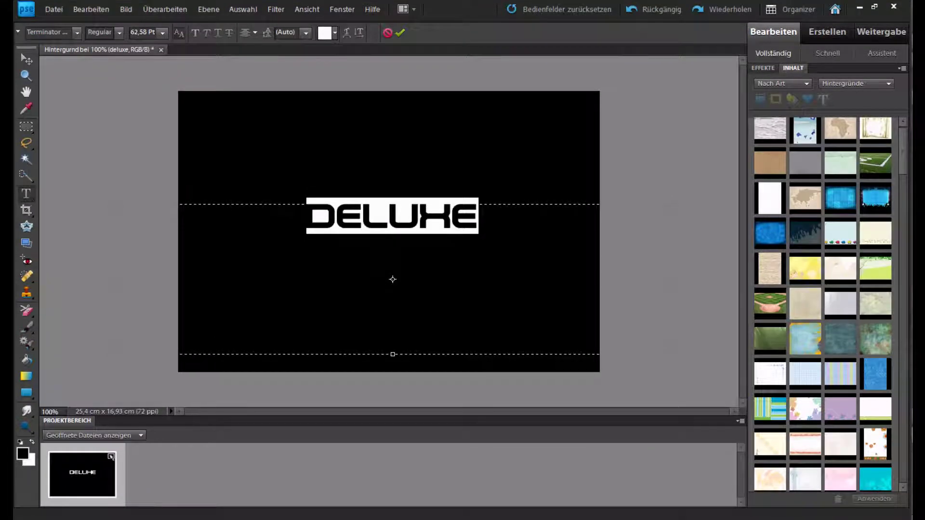
Apply the Nasalization font to the text and commit the edit
key(alt+Down)
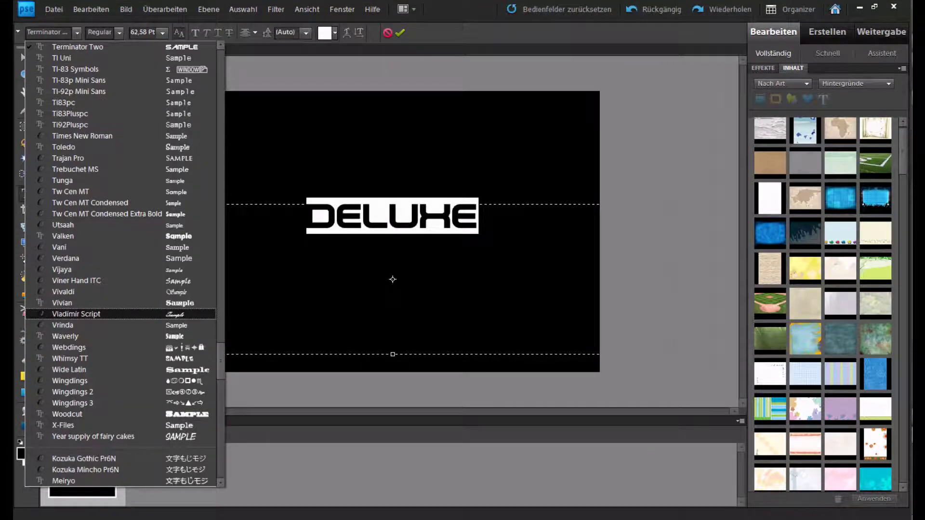
scroll(393, 279, up, 2)
scroll(393, 279, up, 2)
scroll(392, 279, up, 2)
text(n)
key(Return)
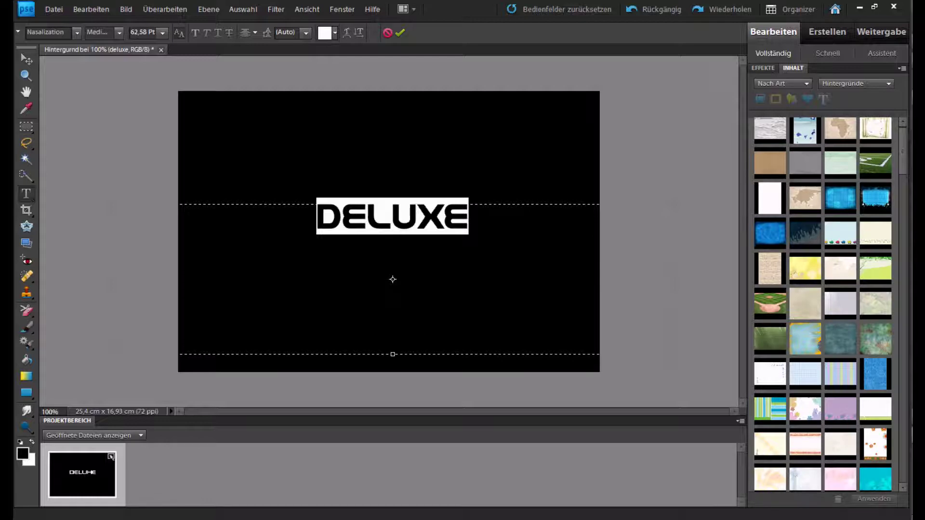
key(ctrl+Return)
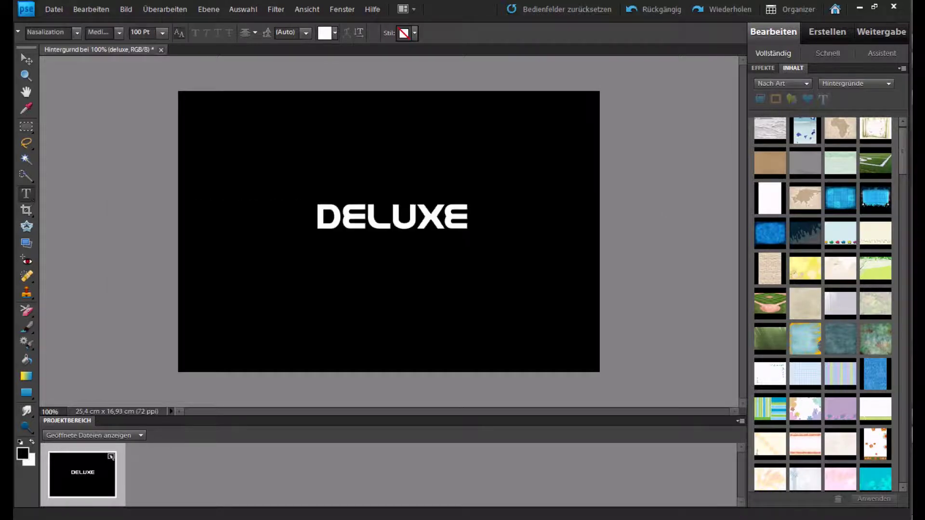
Set the DELUXE text to 100 pt and commit the change
click(136, 32)
key(Return)
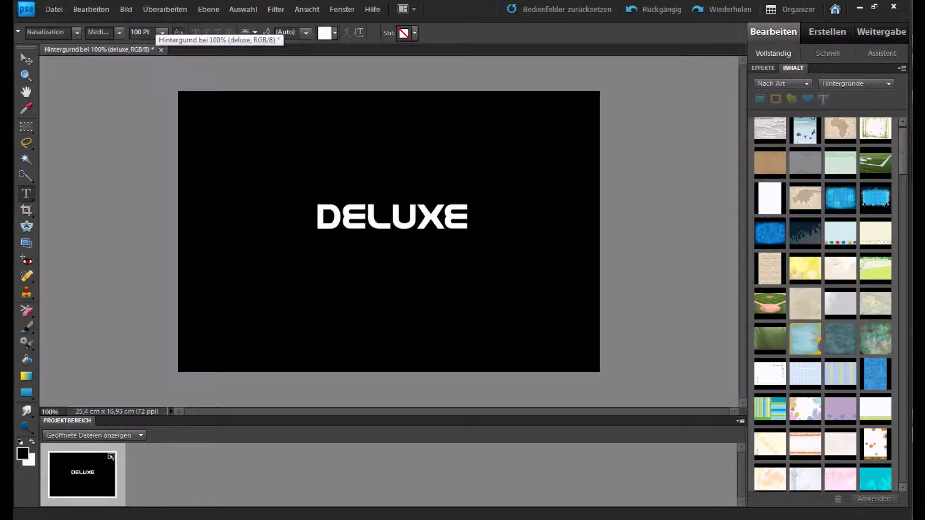
key(v)
double_click(392, 279)
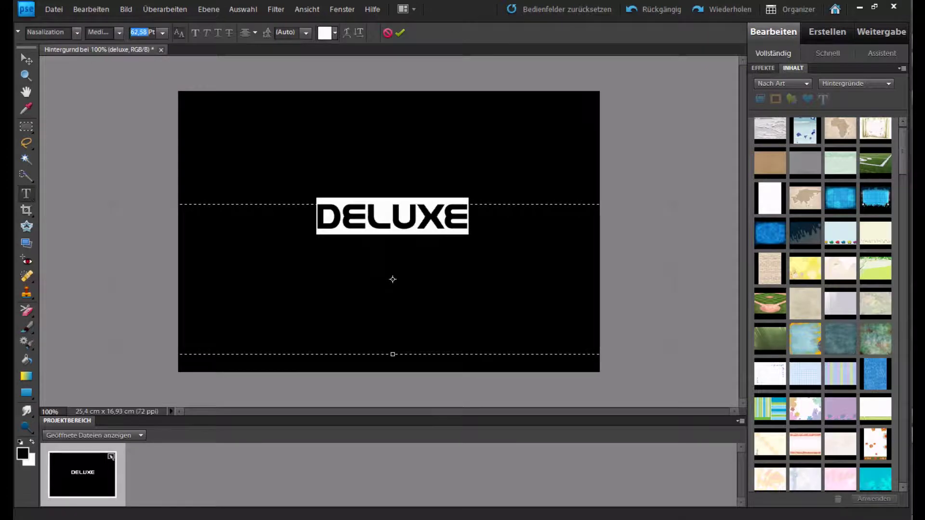
text(100)
key(Return)
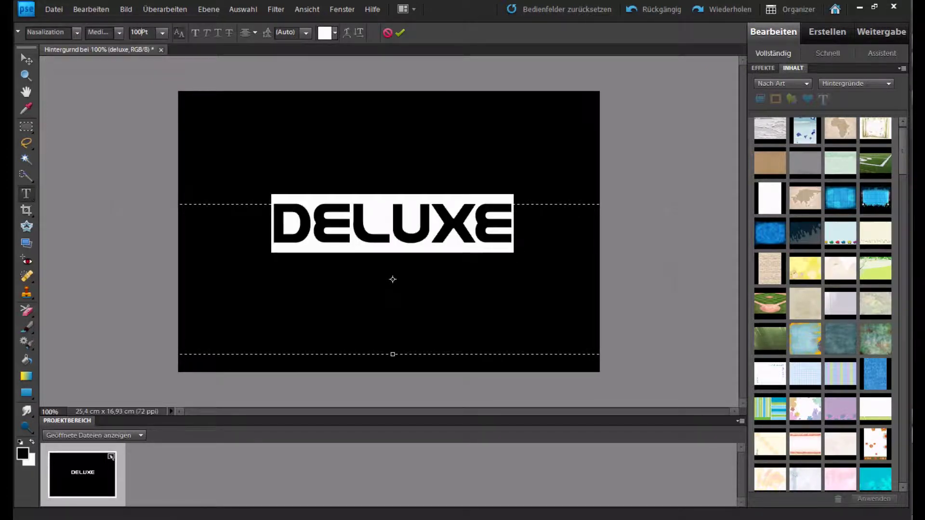
click(400, 32)
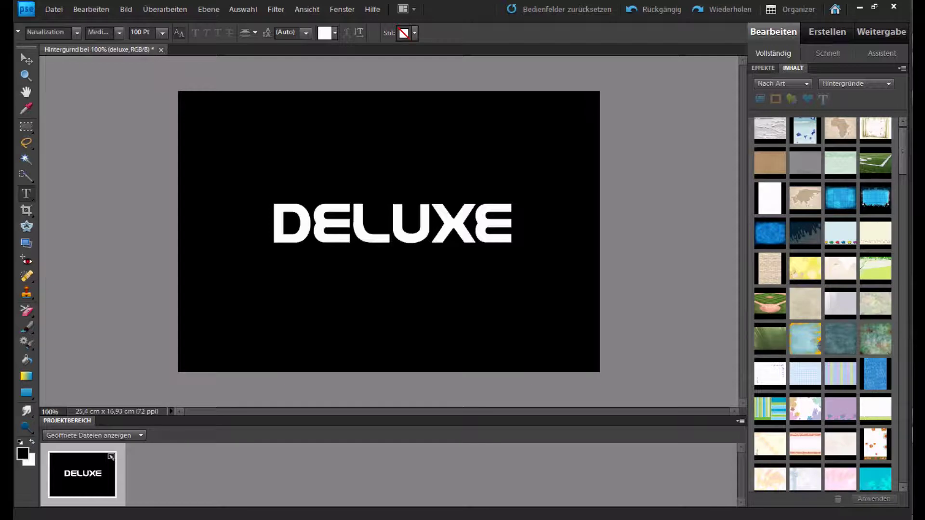
Choose the Brush tool, preview brush sets, keep the square set and enlarge it to 50 px
click(27, 328)
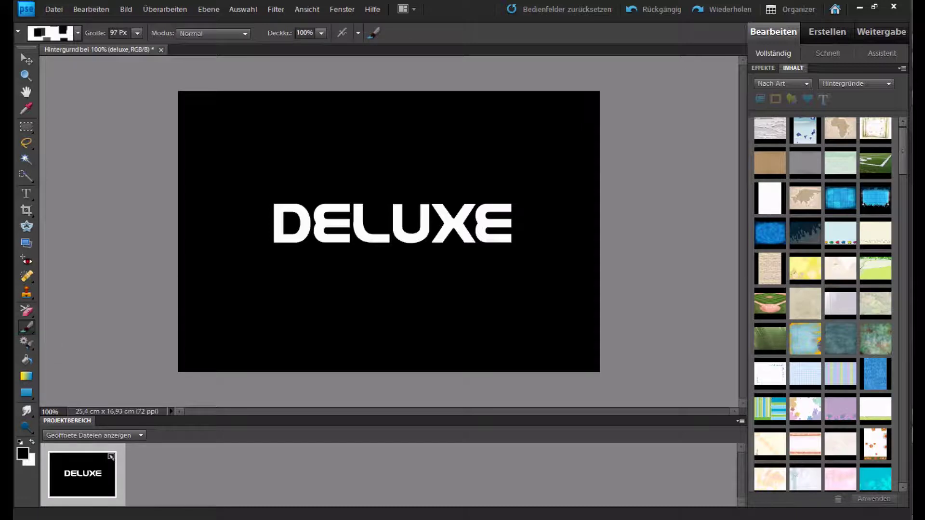
click(78, 33)
click(127, 64)
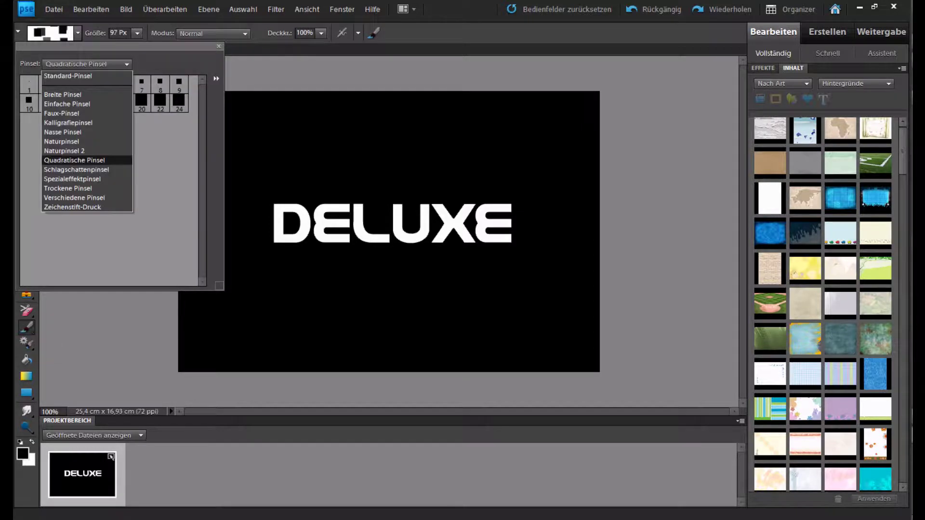
click(63, 132)
click(127, 64)
click(61, 113)
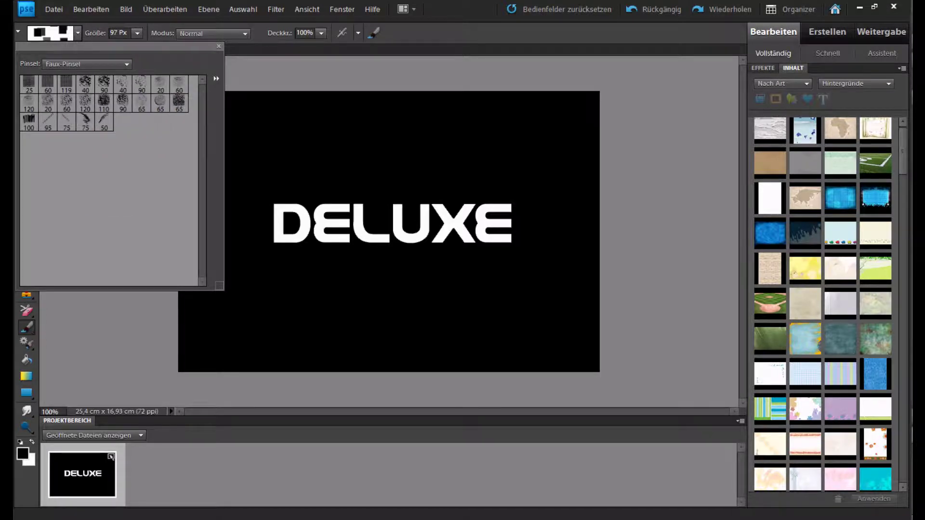
click(127, 64)
click(72, 160)
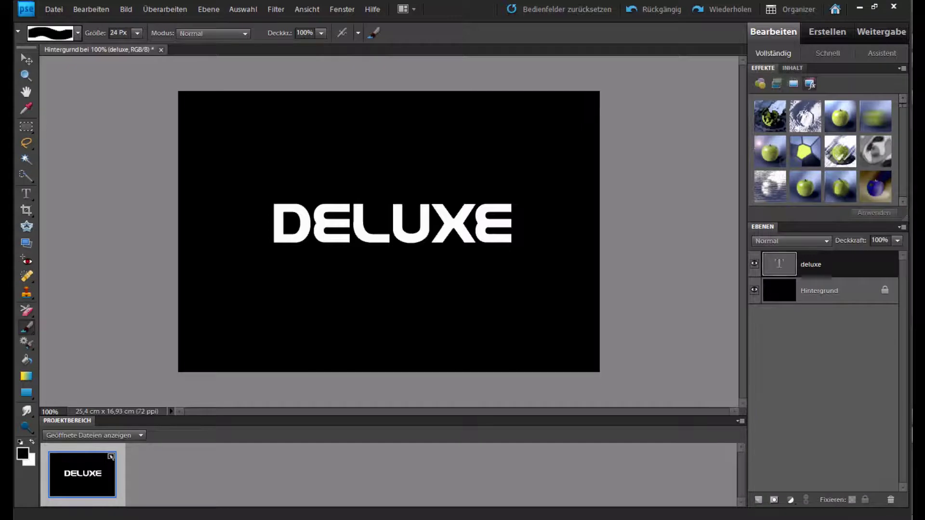
key(v)
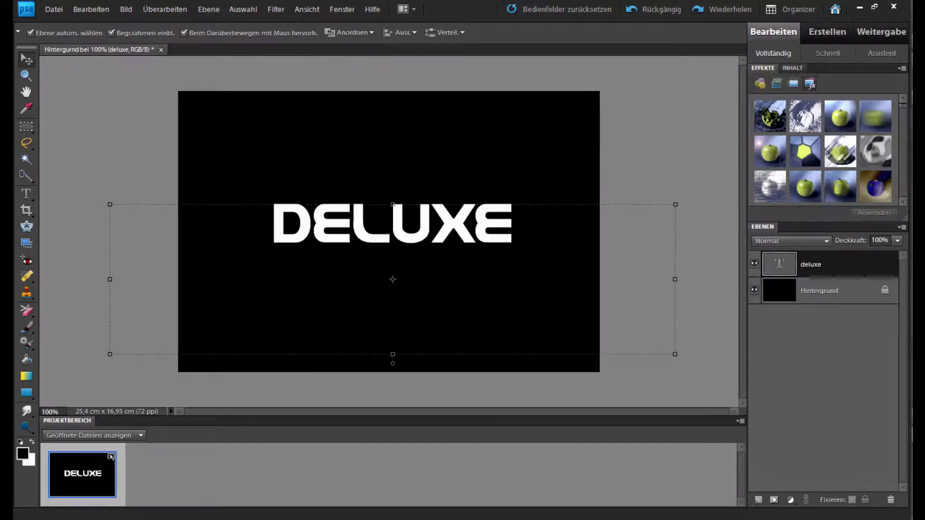
key(b)
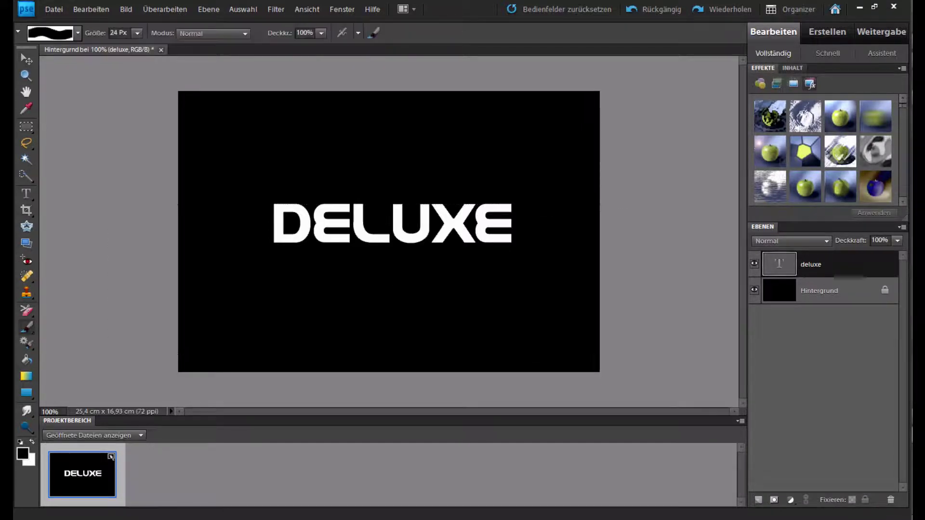
click(138, 33)
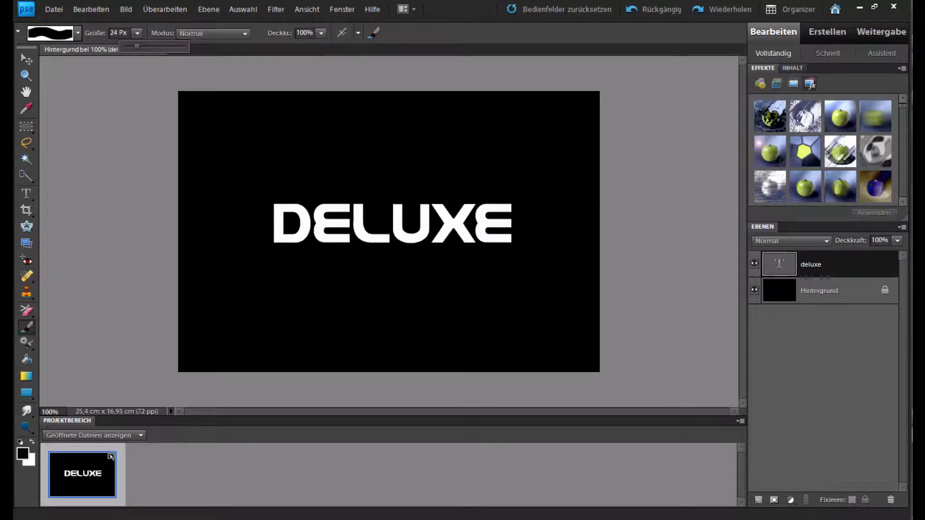
drag(135, 46, 152, 47)
Set the foreground colour to bright red (R 250, fa0303)
click(22, 454)
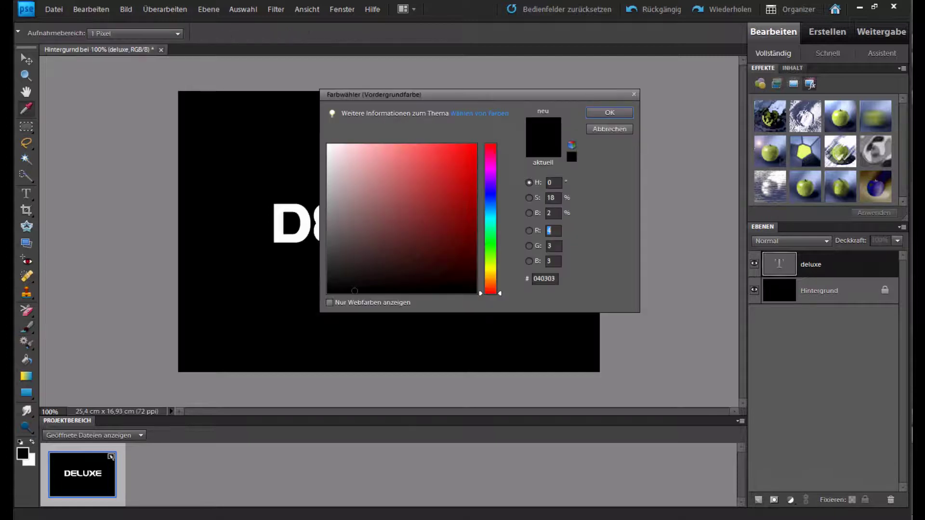
text(250)
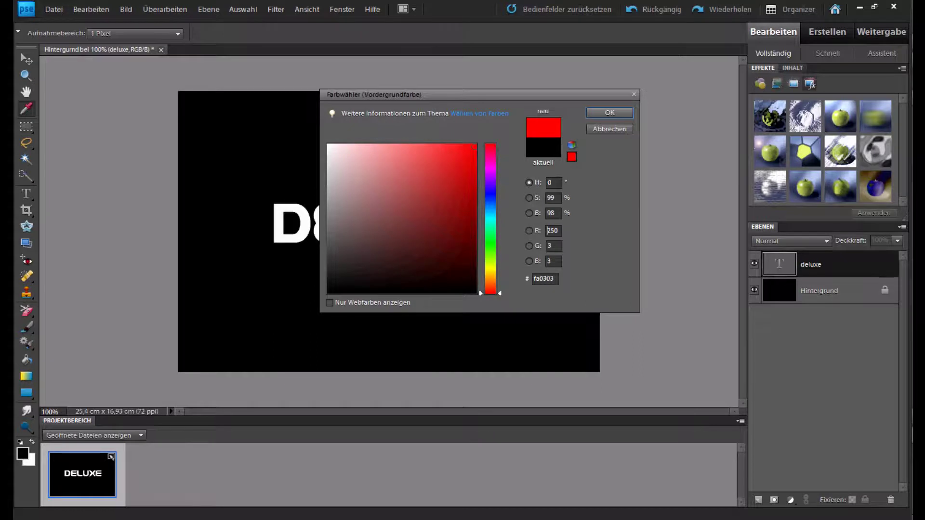
key(Return)
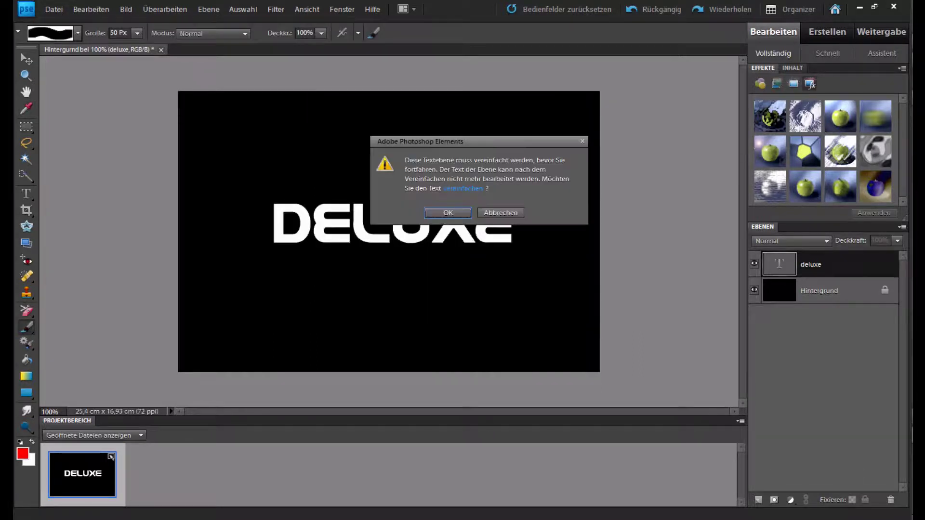
click(496, 210)
key(alt+bracketleft)
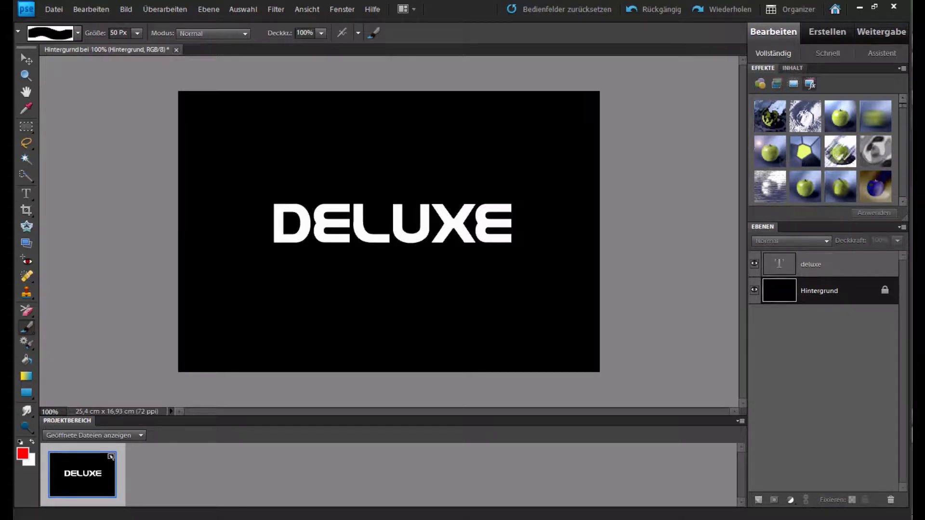
drag(216, 137, 607, 309)
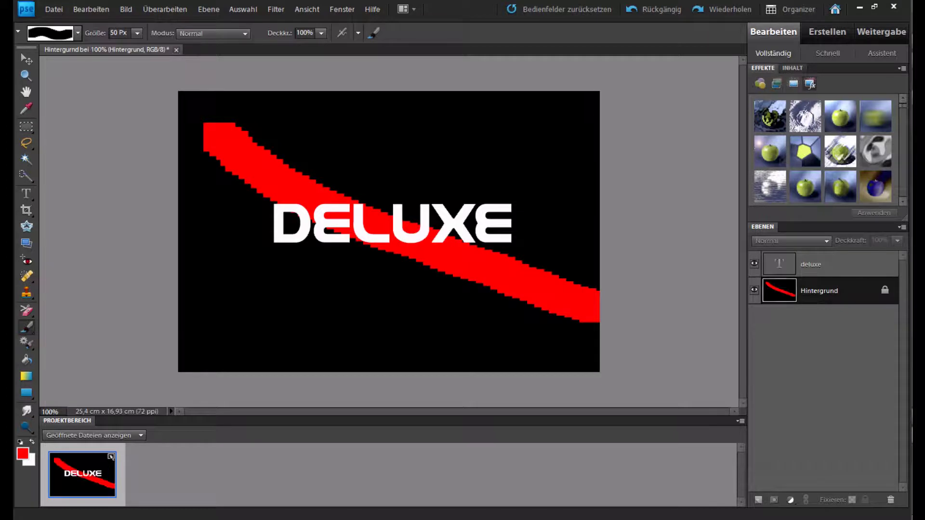
drag(226, 272, 513, 150)
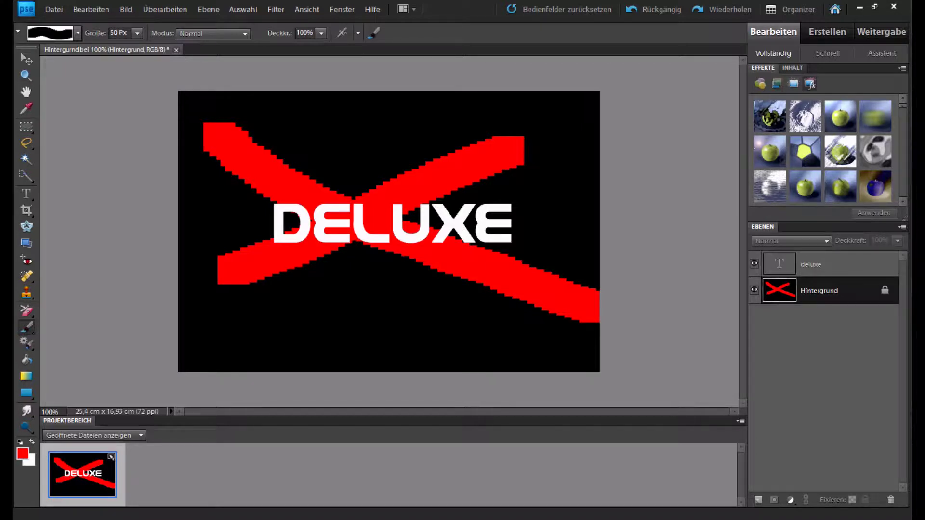
key(ctrl+z)
key(ctrl+z)
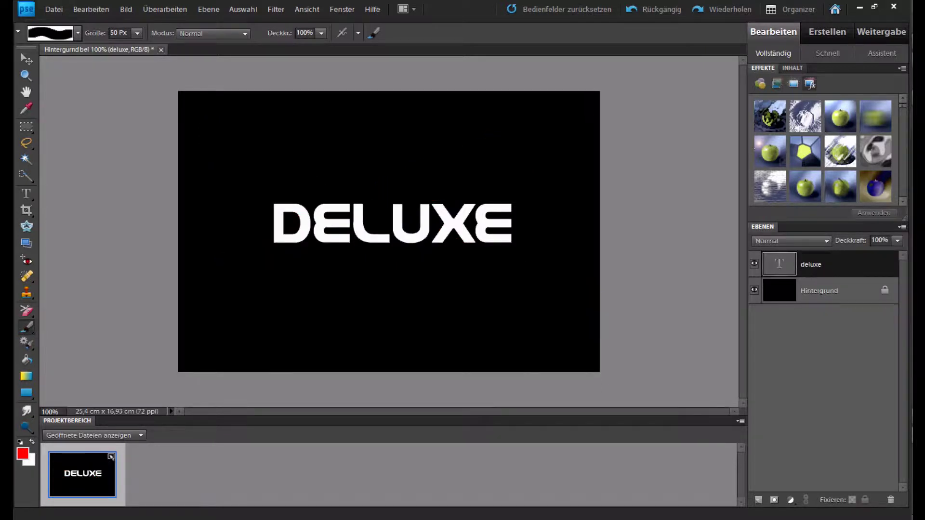
In the extra brush options, set the fade amount and 100% hue jitter
click(374, 33)
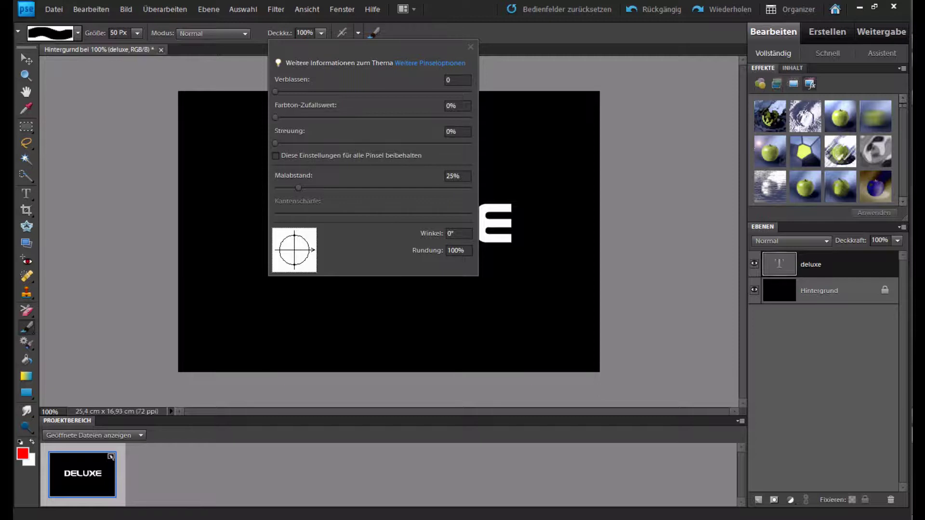
text(2022)
key(Return)
text(6359)
key(Return)
key(Tab)
text(100)
key(Return)
Set brush scatter to 34%, spacing to 87%, and tilt the brush angle slightly
drag(298, 188, 385, 188)
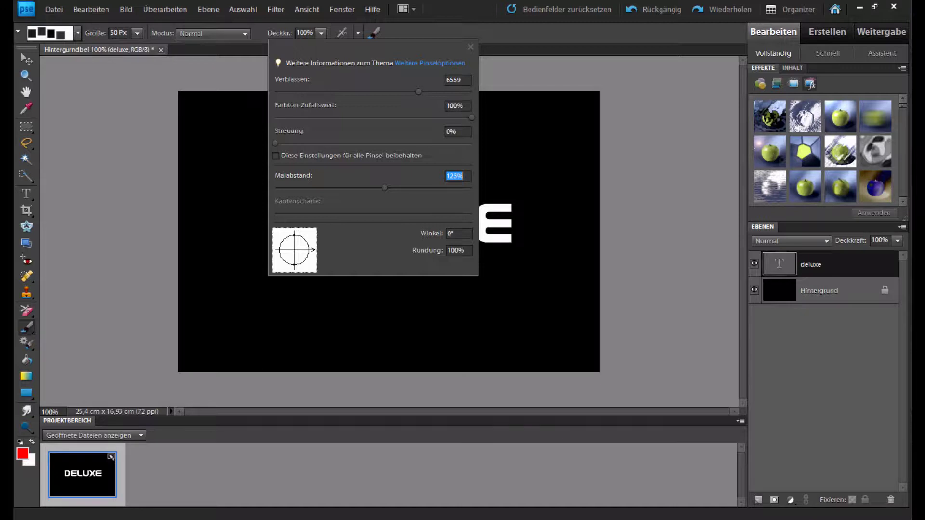
text(38)
key(Return)
text(27)
key(Return)
text(181)
key(Return)
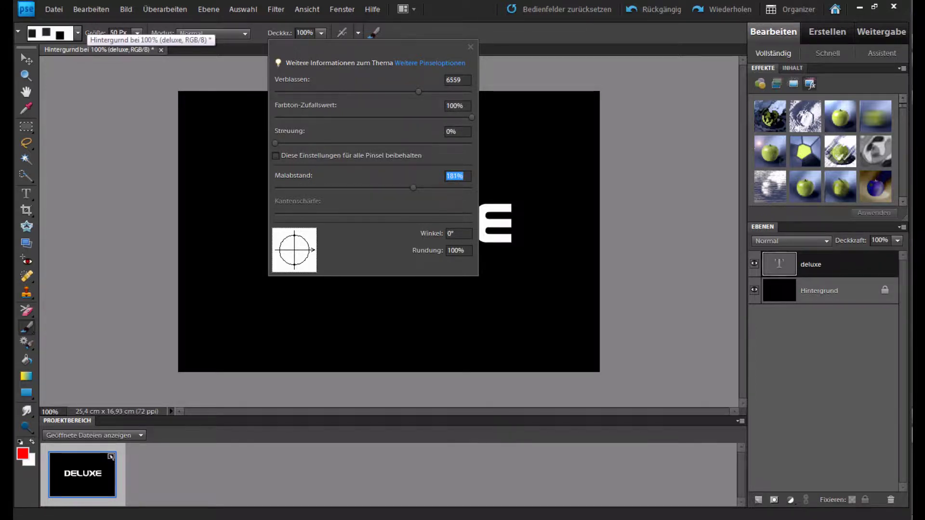
drag(275, 143, 342, 144)
click(359, 187)
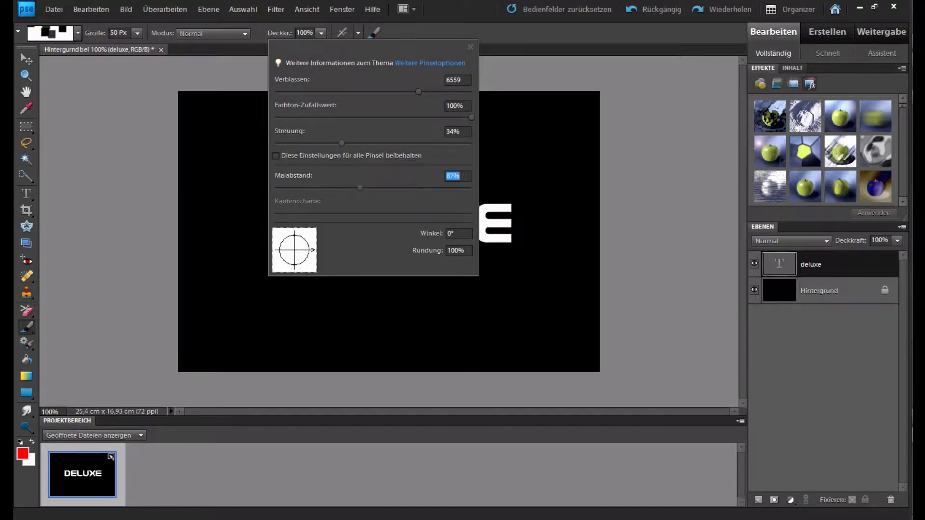
drag(313, 249, 313, 248)
click(337, 298)
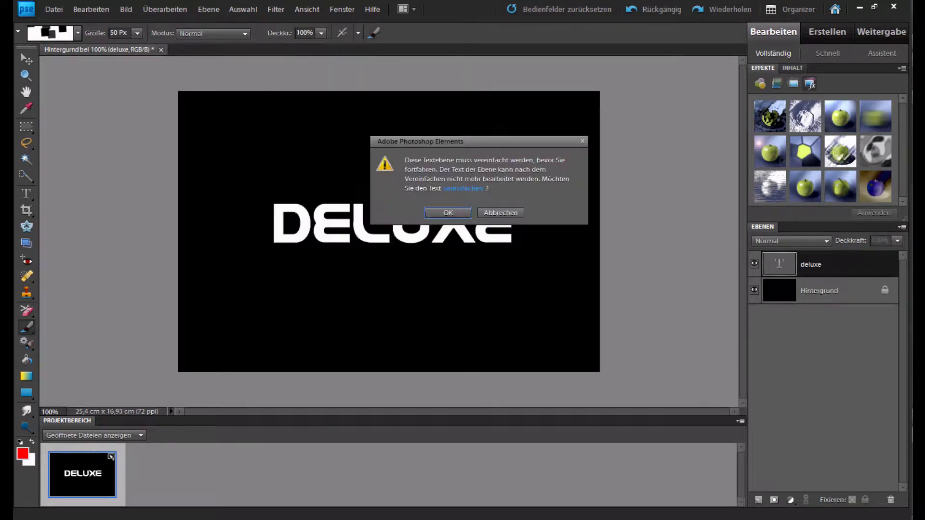
Keep DELUXE editable, target the background layer, and stamp red squares upper-left of DELUXE
key(Escape)
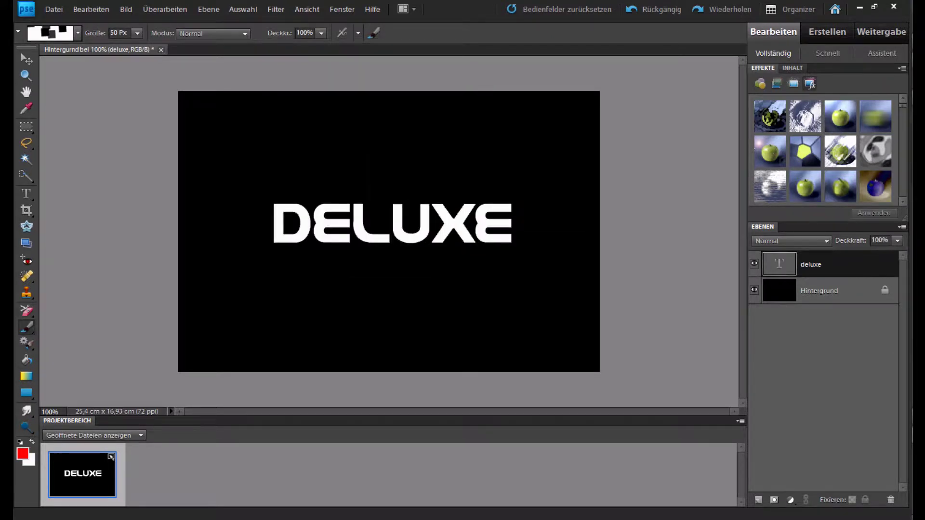
key(alt+bracketleft)
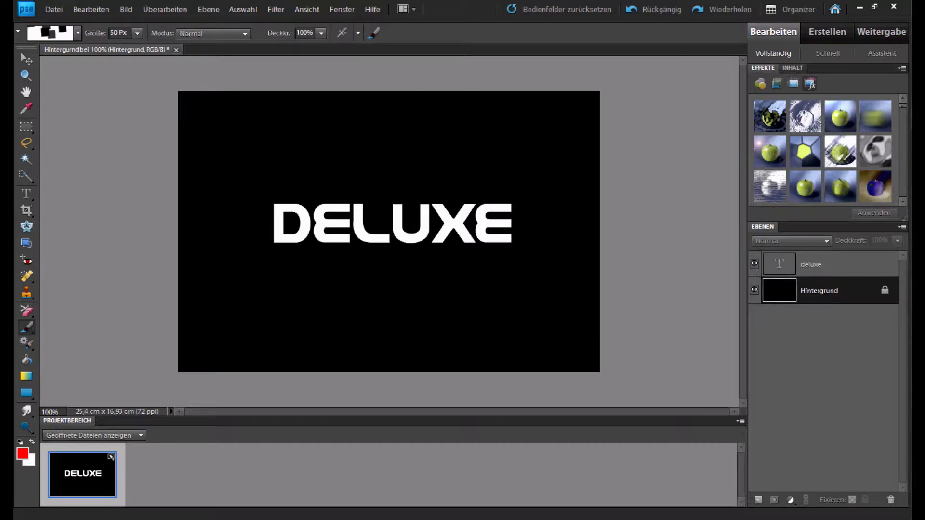
click(234, 94)
click(220, 140)
click(239, 157)
click(237, 213)
click(269, 168)
Paint trails of red squares scattered around DELUXE and the lower-left canvas
drag(303, 190, 592, 356)
mouse_move(212, 197)
mouse_down()
mouse_move(340, 305)
mouse_move(399, 327)
mouse_up()
drag(322, 98, 529, 193)
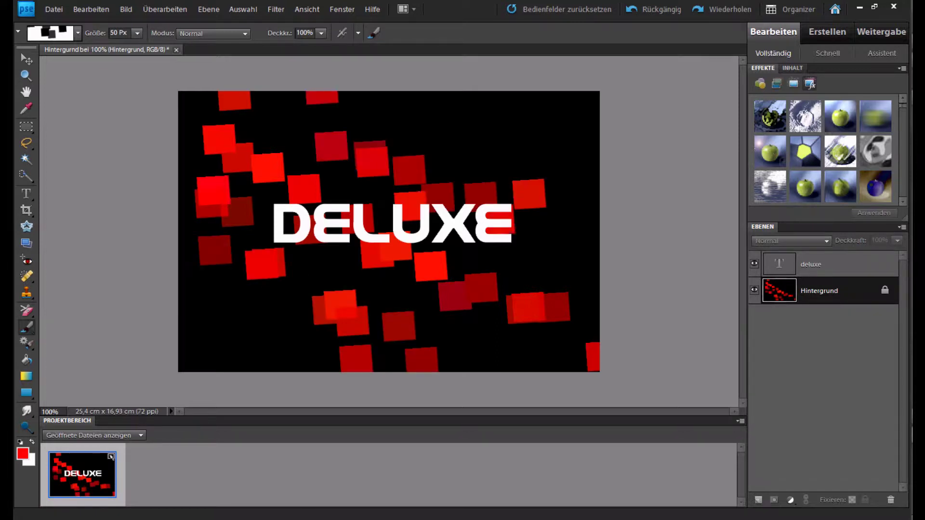
drag(525, 240, 570, 282)
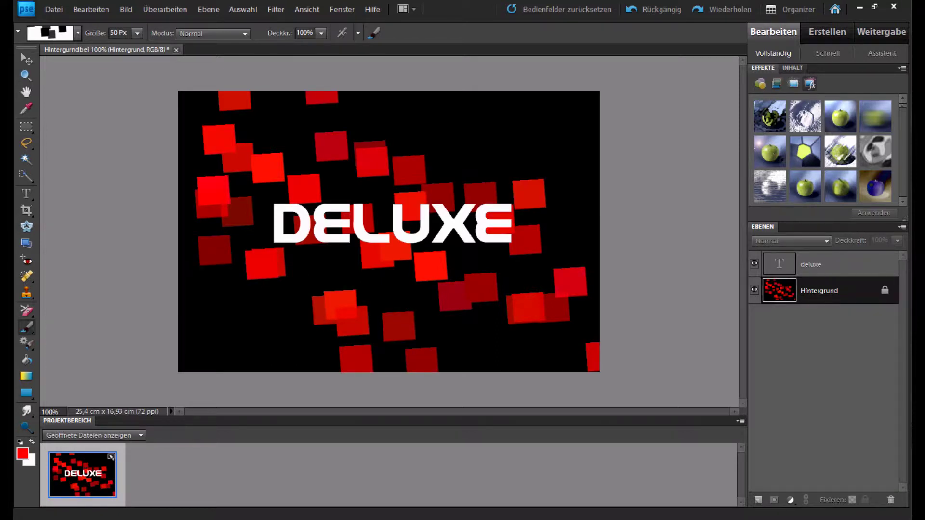
drag(315, 295, 245, 344)
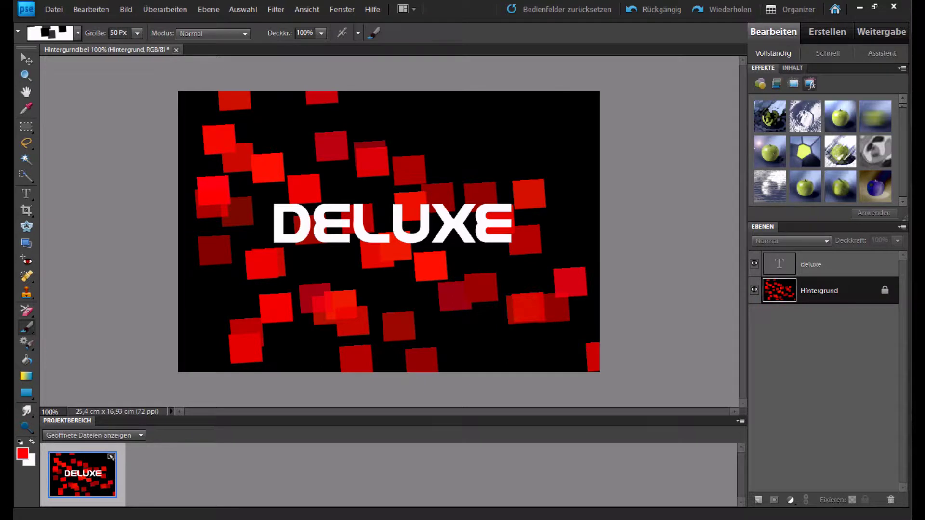
key(v)
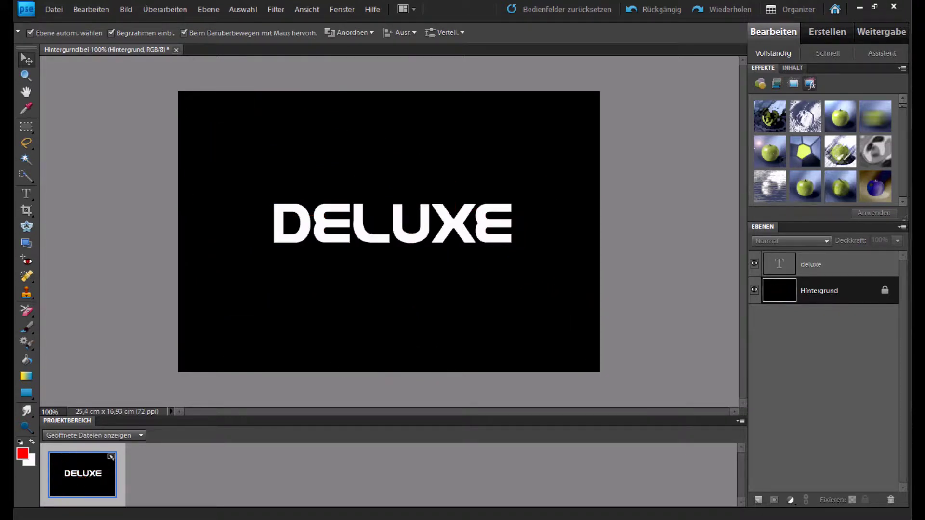
Load the Spezialeffektpinsel brush set and pick the 84 px leaf brush
key(b)
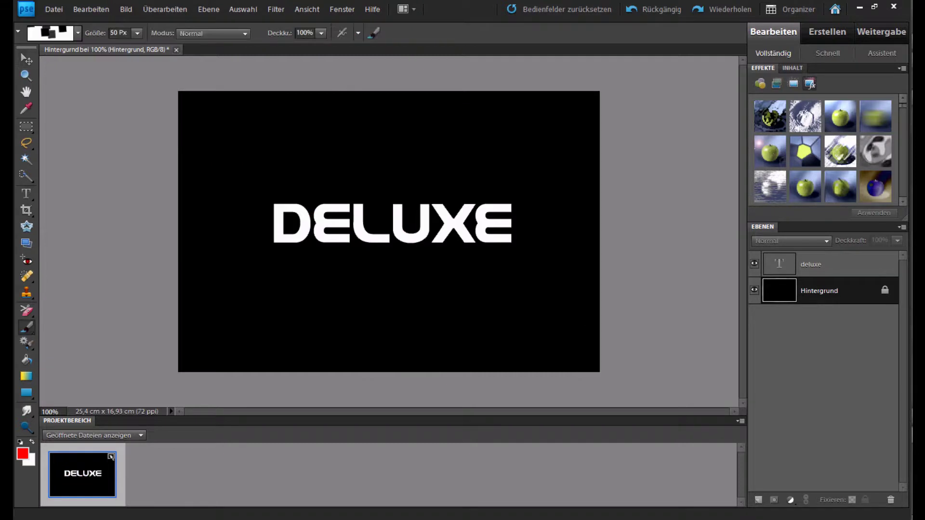
click(78, 33)
click(127, 64)
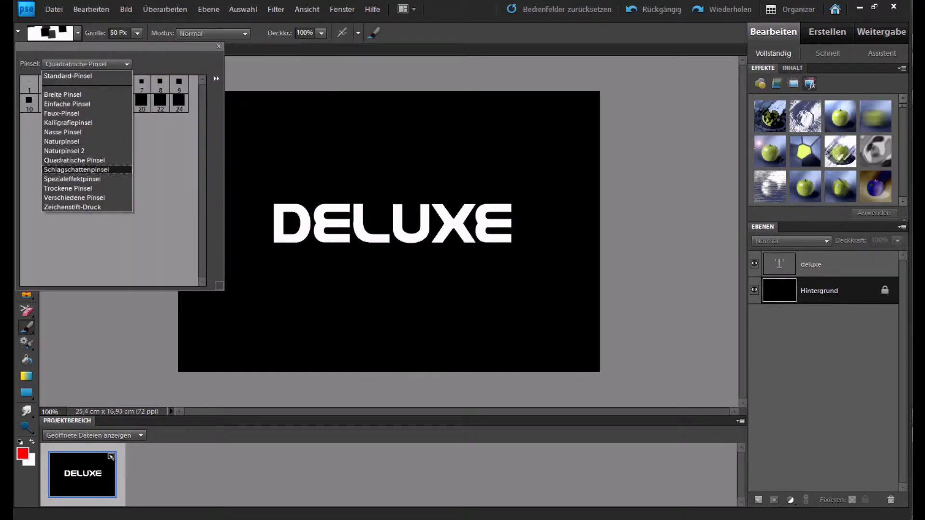
click(73, 178)
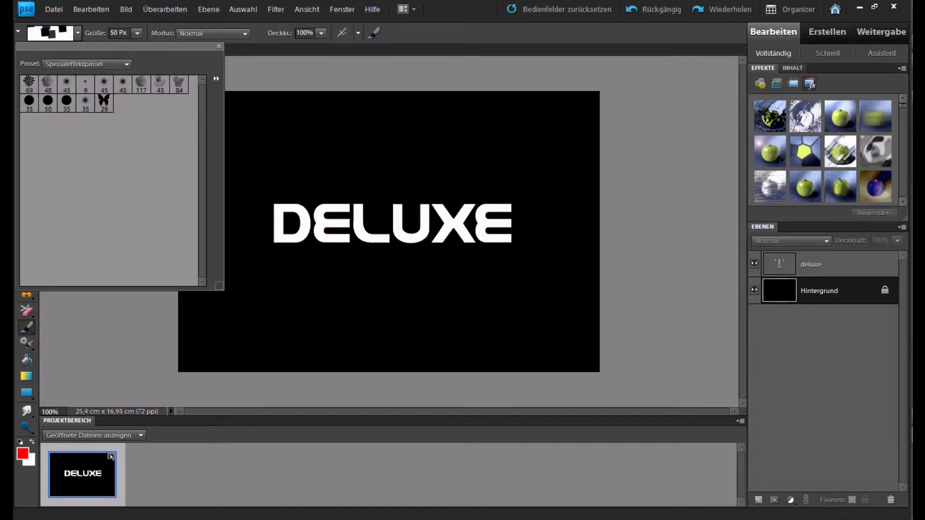
click(178, 84)
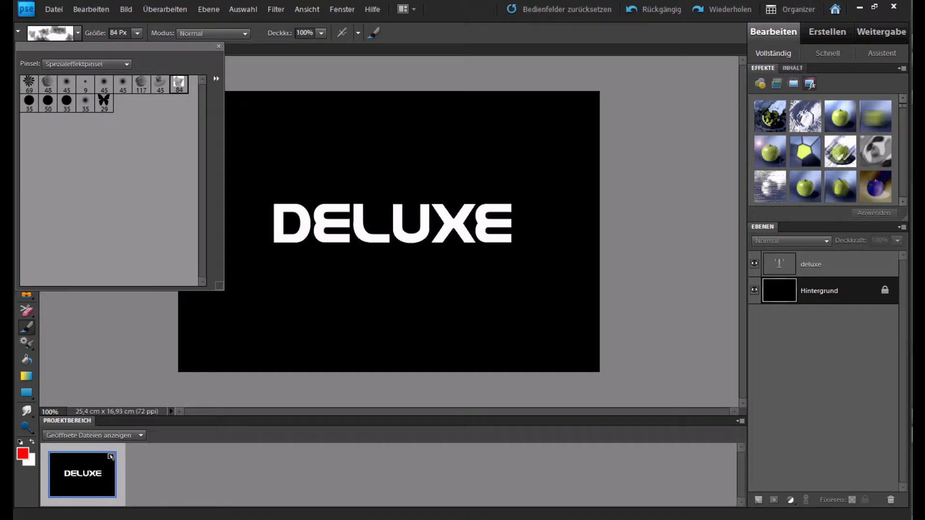
Paint red leaves in an arc around DELUXE, behind DE and at the lower right
drag(388, 132, 419, 313)
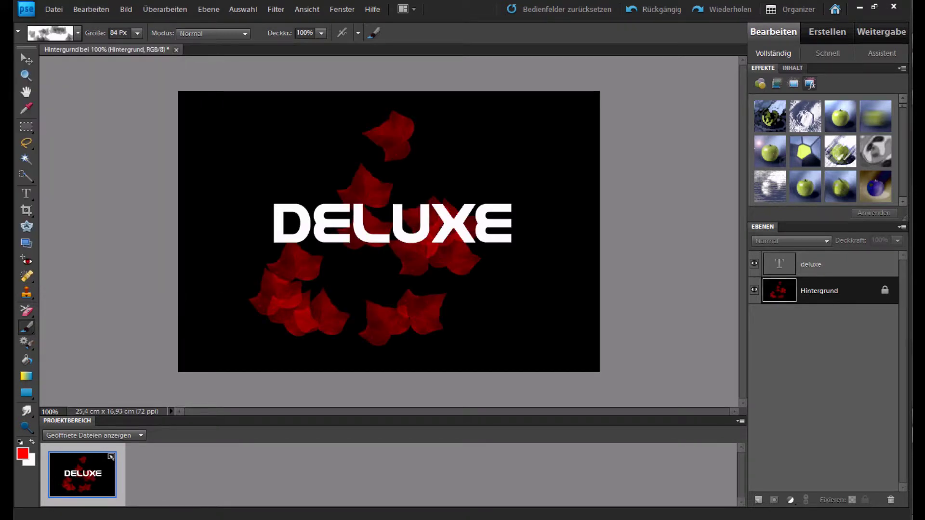
click(335, 215)
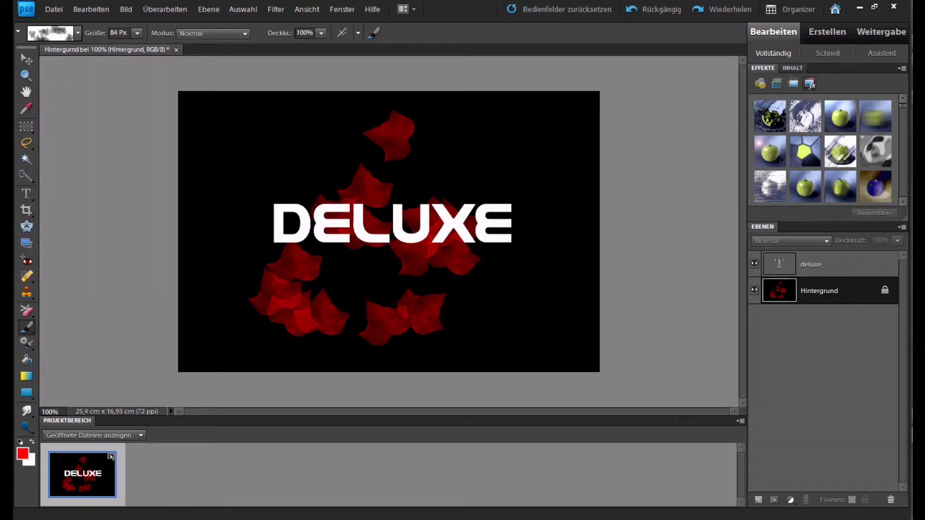
click(542, 299)
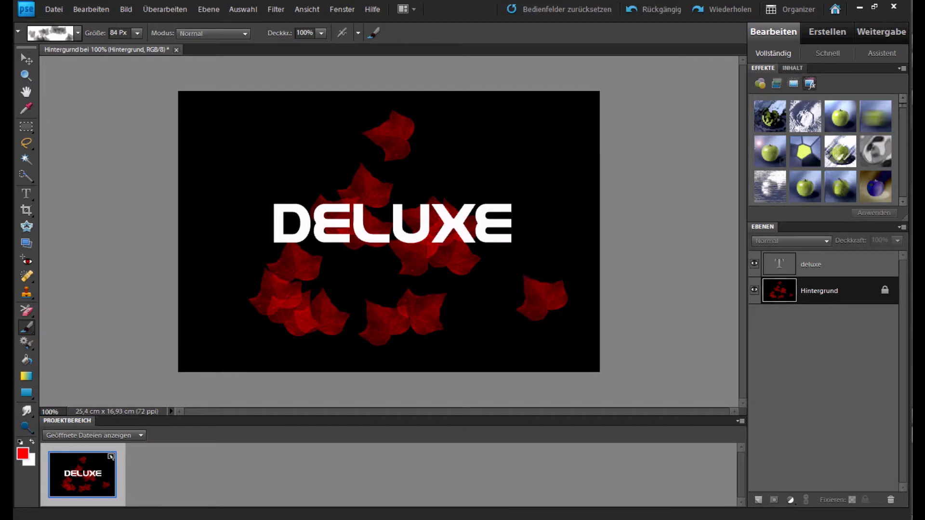
click(22, 454)
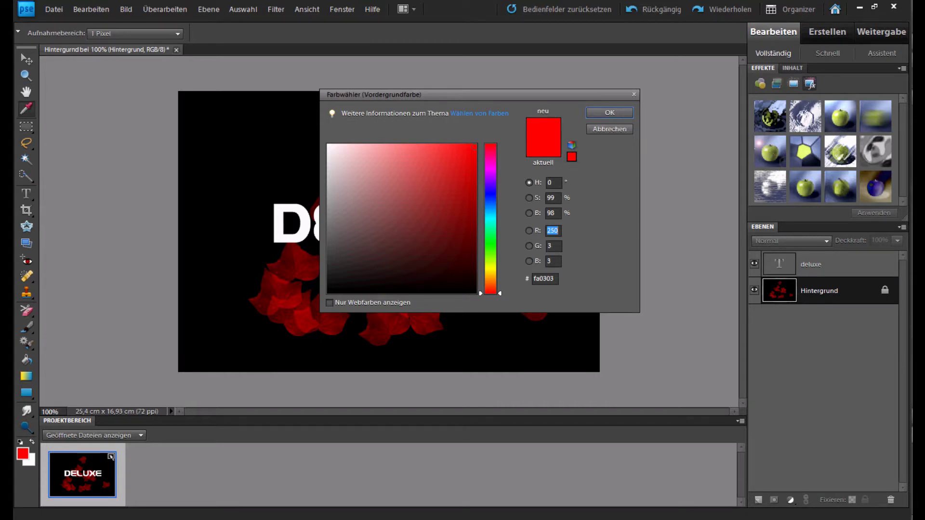
Change the foreground colour to green and stamp ivy leaves across the upper canvas
drag(491, 293, 490, 248)
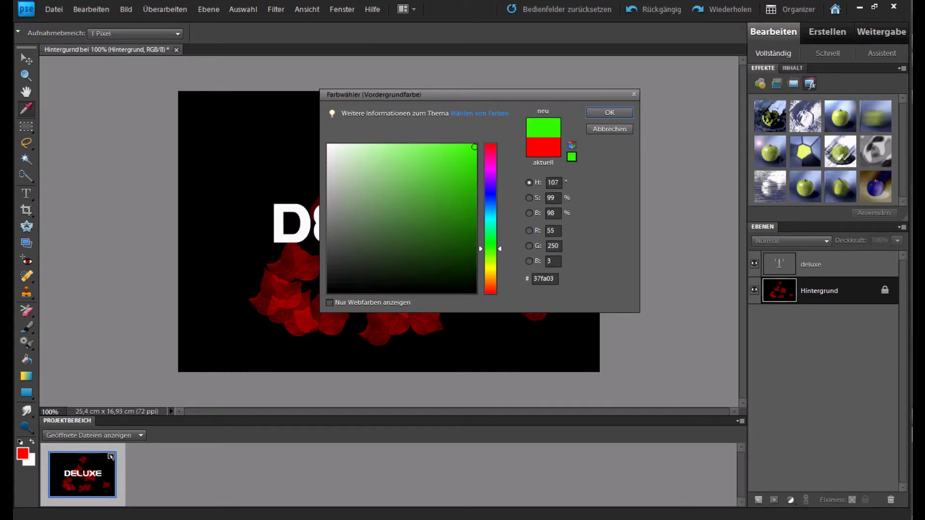
click(609, 113)
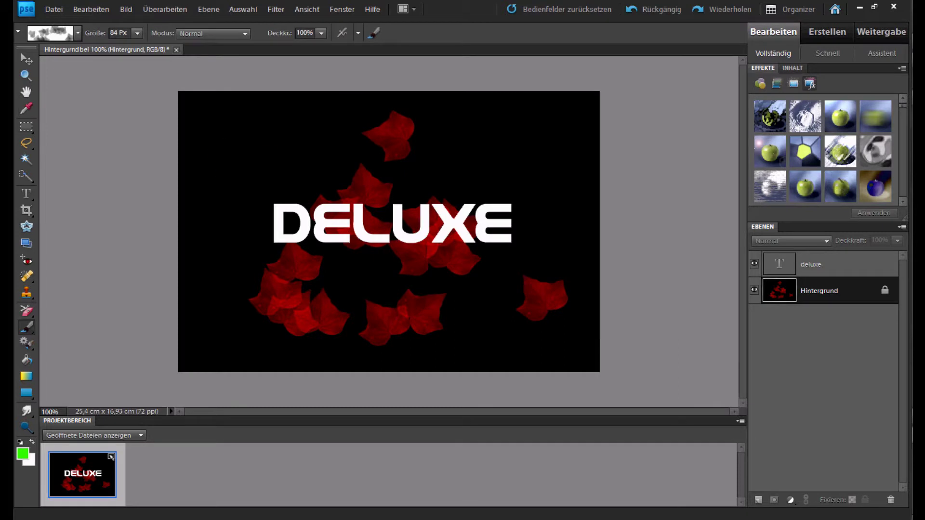
click(243, 162)
click(424, 159)
click(515, 202)
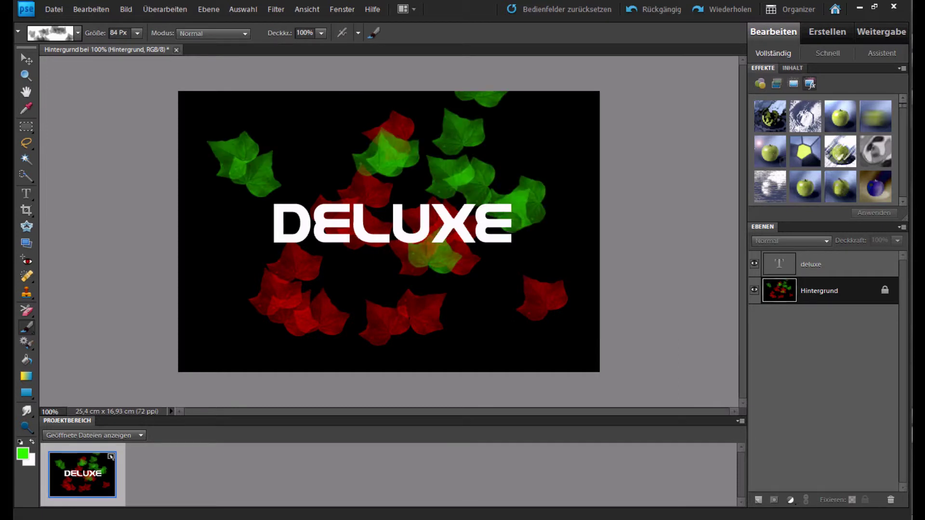
Add more green leaves around the letters DE
click(268, 118)
click(290, 196)
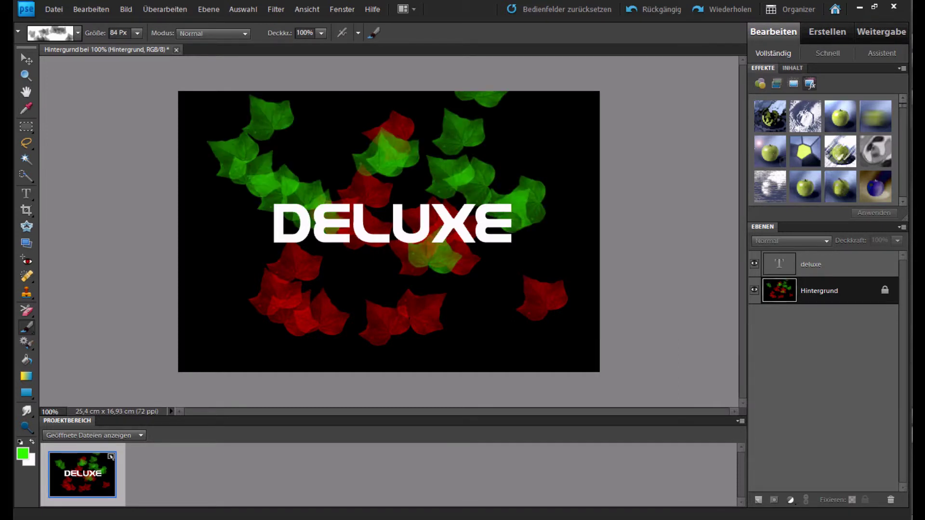
click(361, 219)
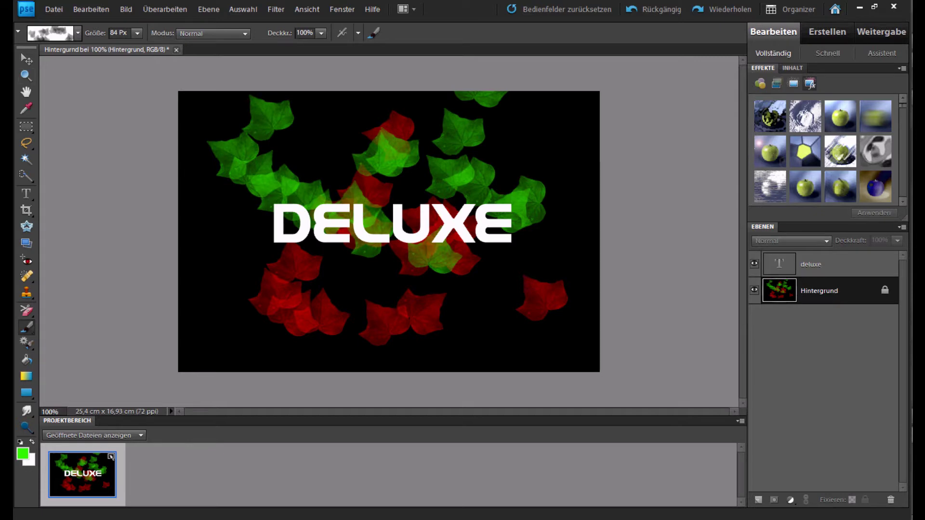
key(v)
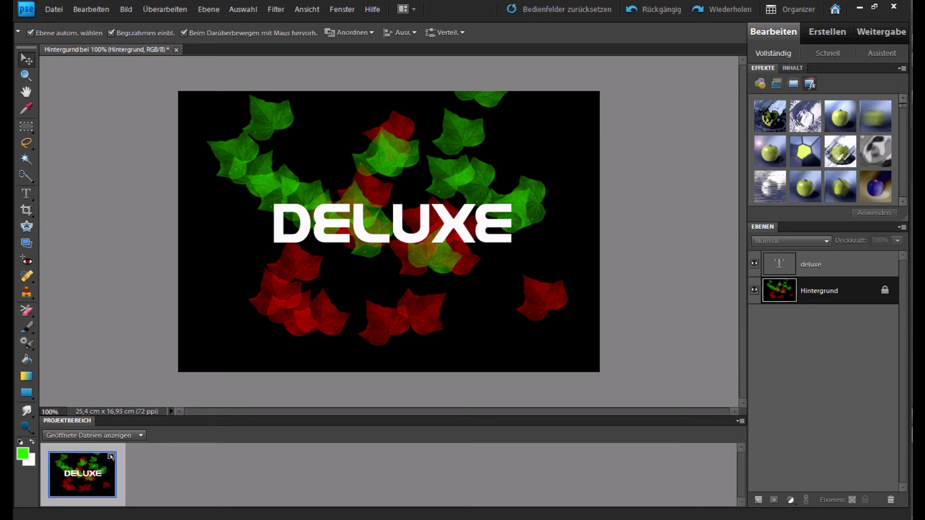
Zoom to 200% on the DELUXE title to inspect the red and green leaves
key(z)
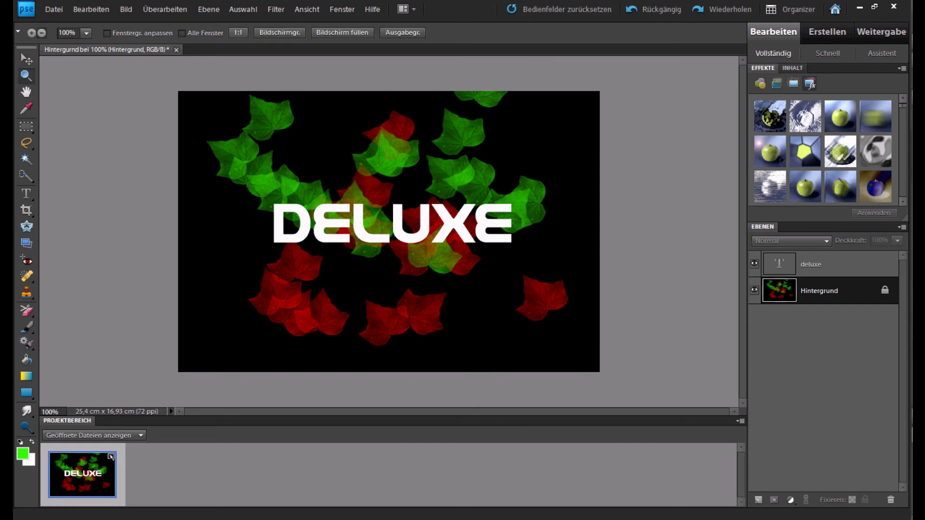
click(321, 231)
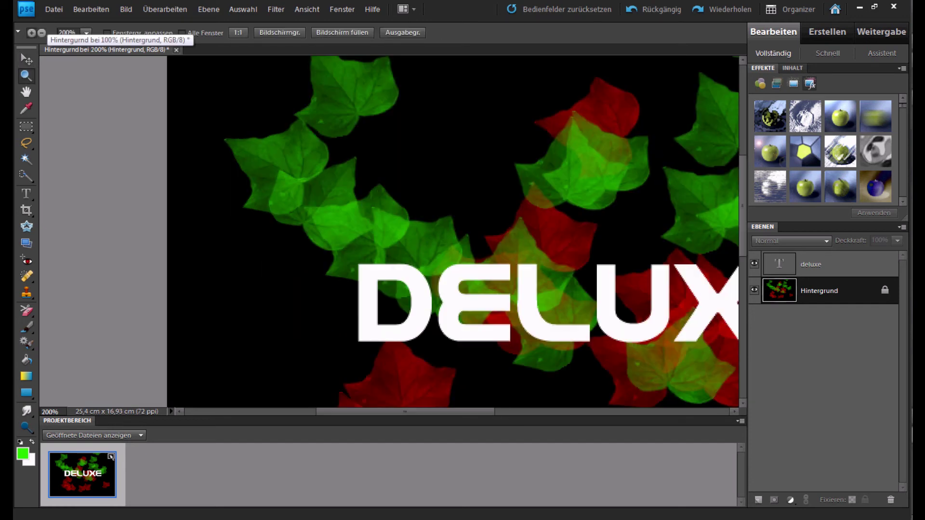